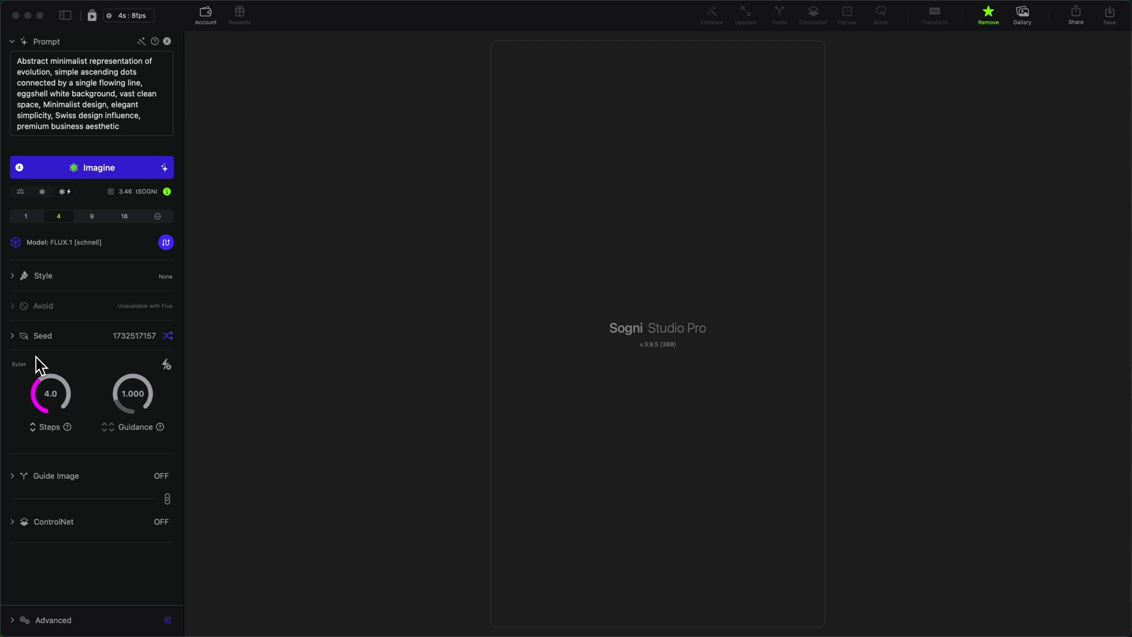
Browse the model list filtered to the fast Turbo and Lightning models, then close it.
click(165, 243)
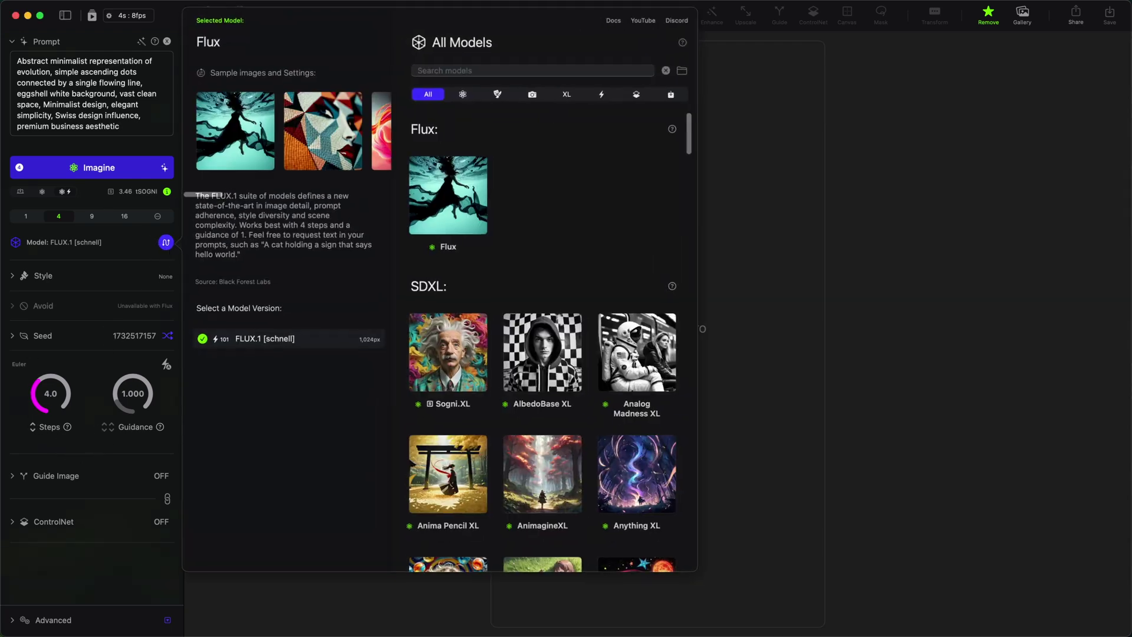
click(598, 95)
scroll(564, 159, down, 5)
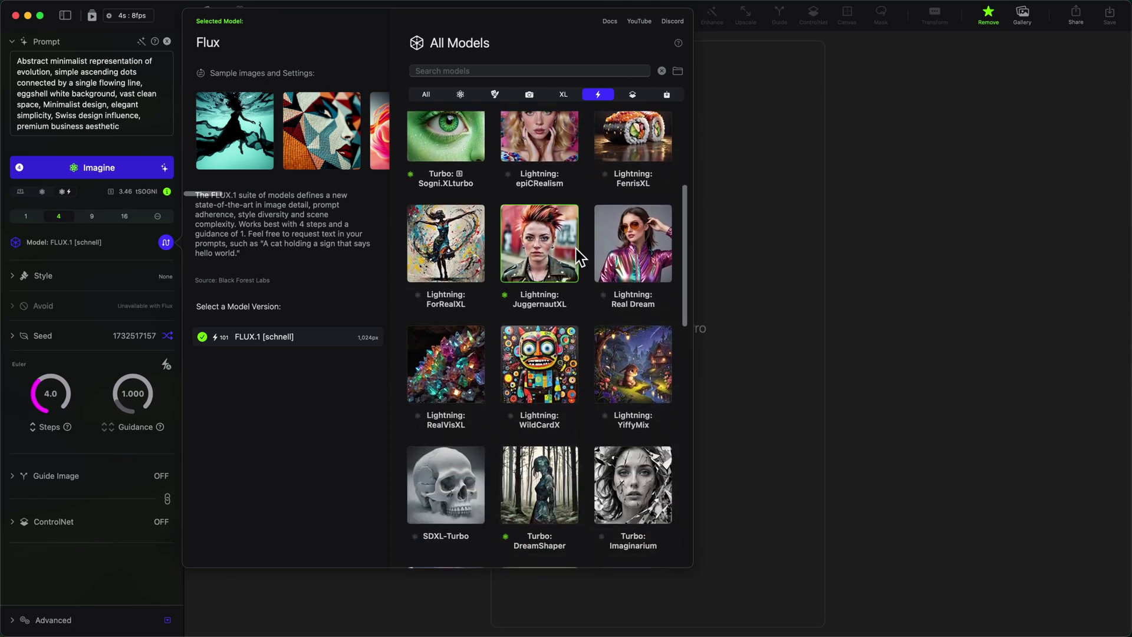
scroll(578, 256, down, 9)
scroll(578, 257, up, 6)
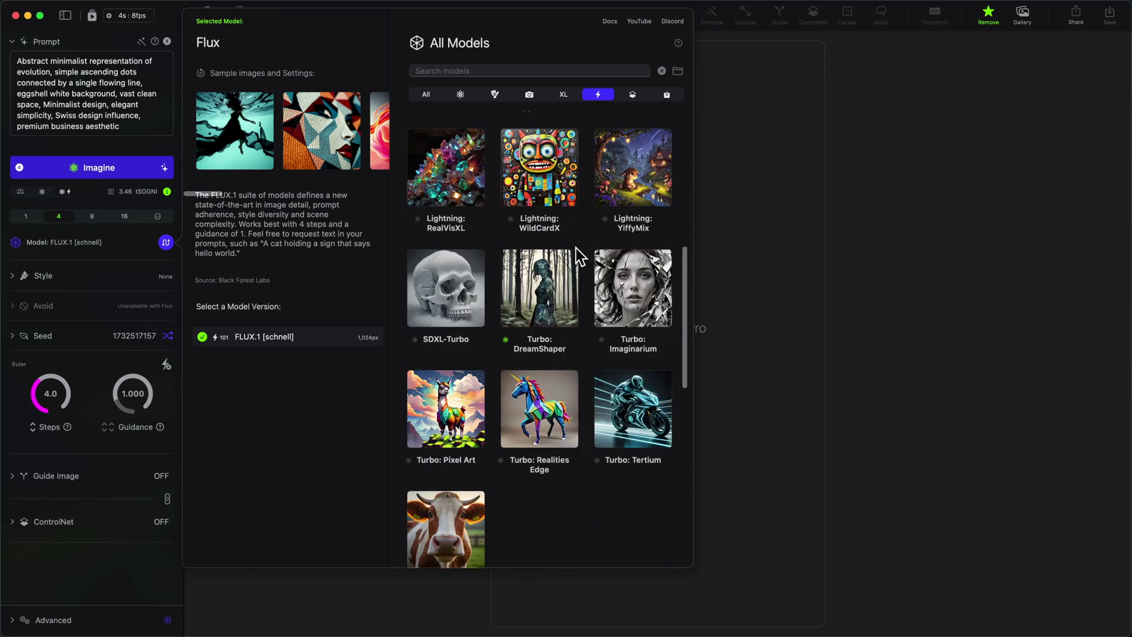
scroll(578, 255, up, 6)
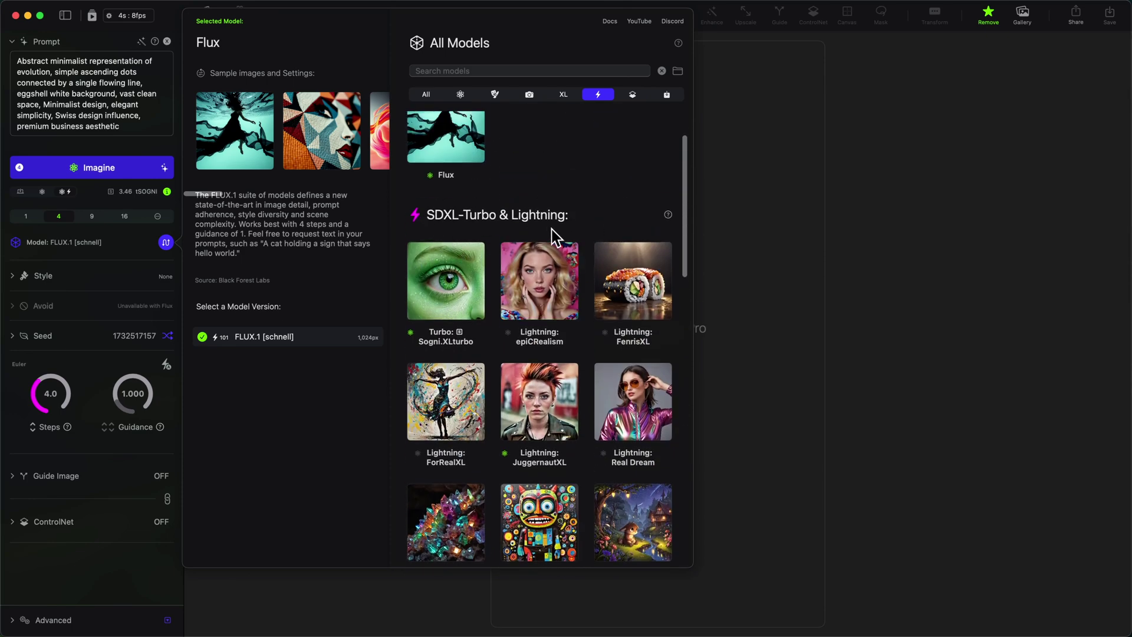
scroll(561, 415, down, 2)
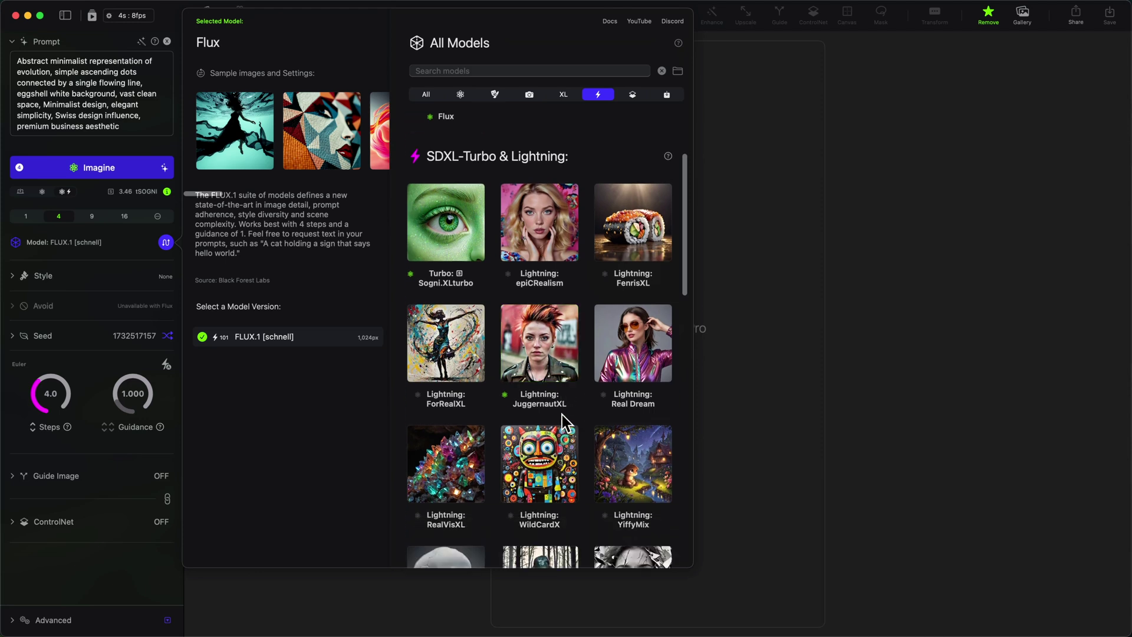
scroll(561, 416, down, 10)
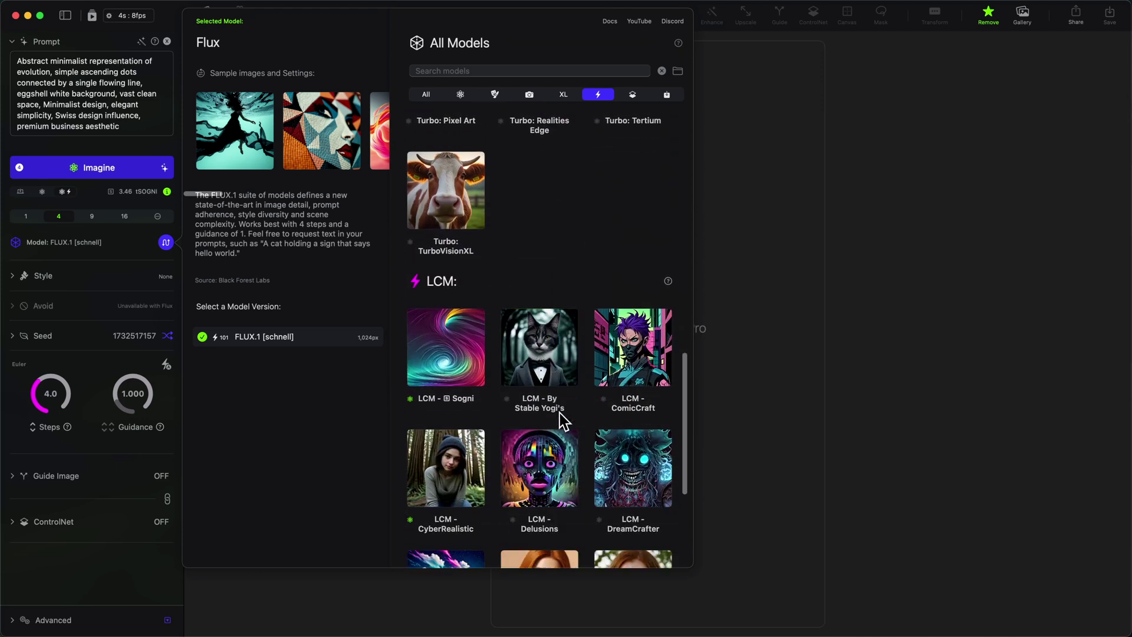
scroll(561, 413, down, 3)
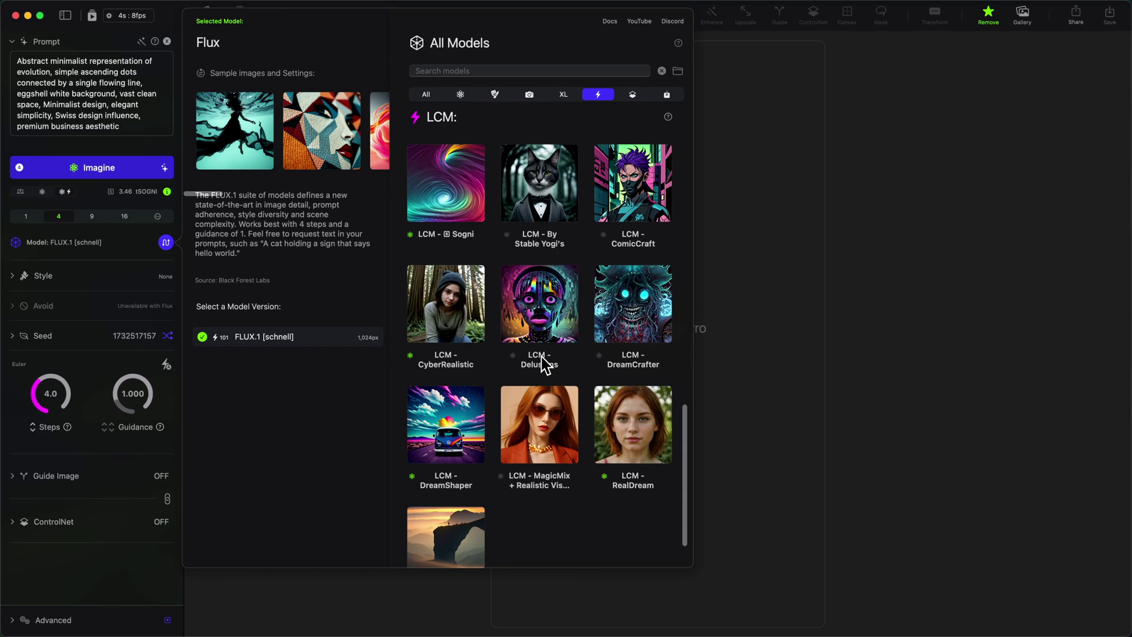
scroll(534, 352, up, 1)
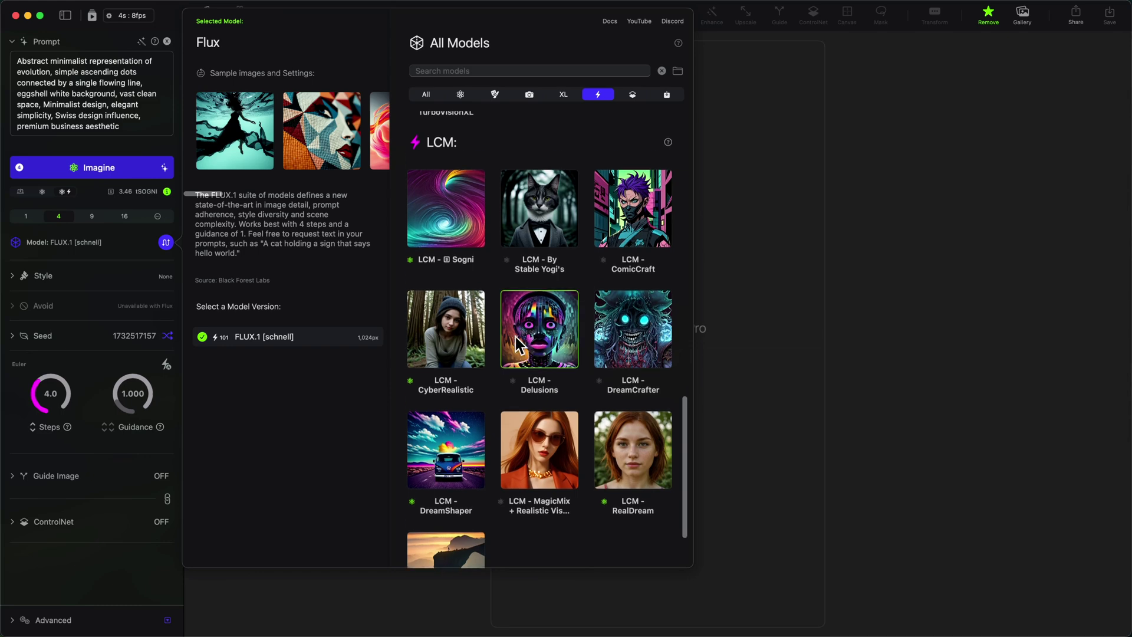
scroll(518, 354, up, 2)
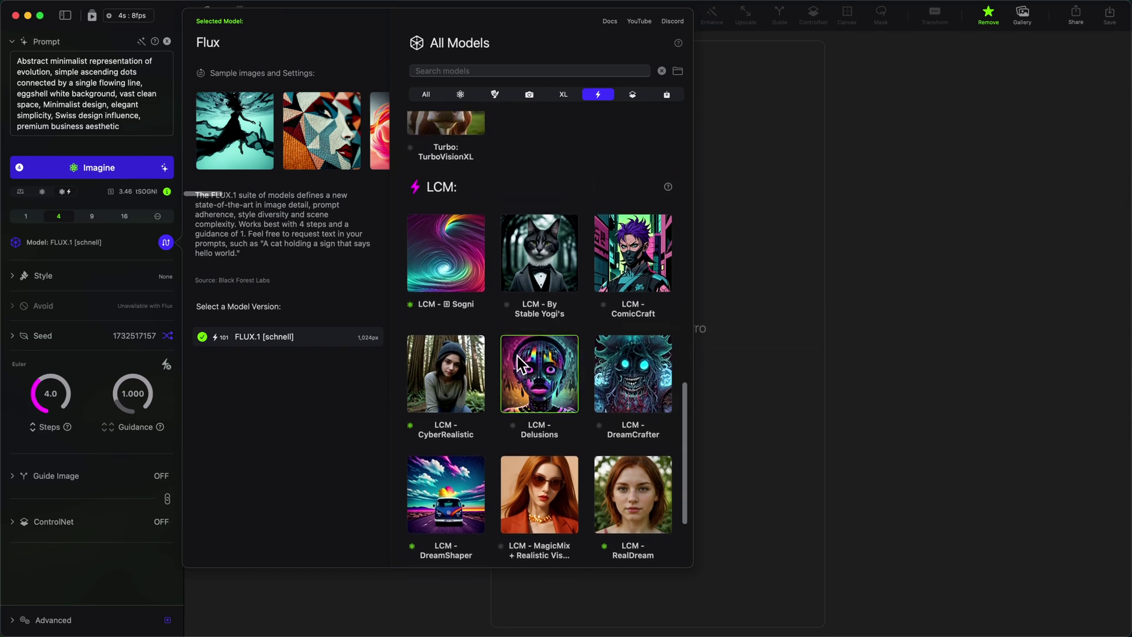
scroll(519, 363, up, 15)
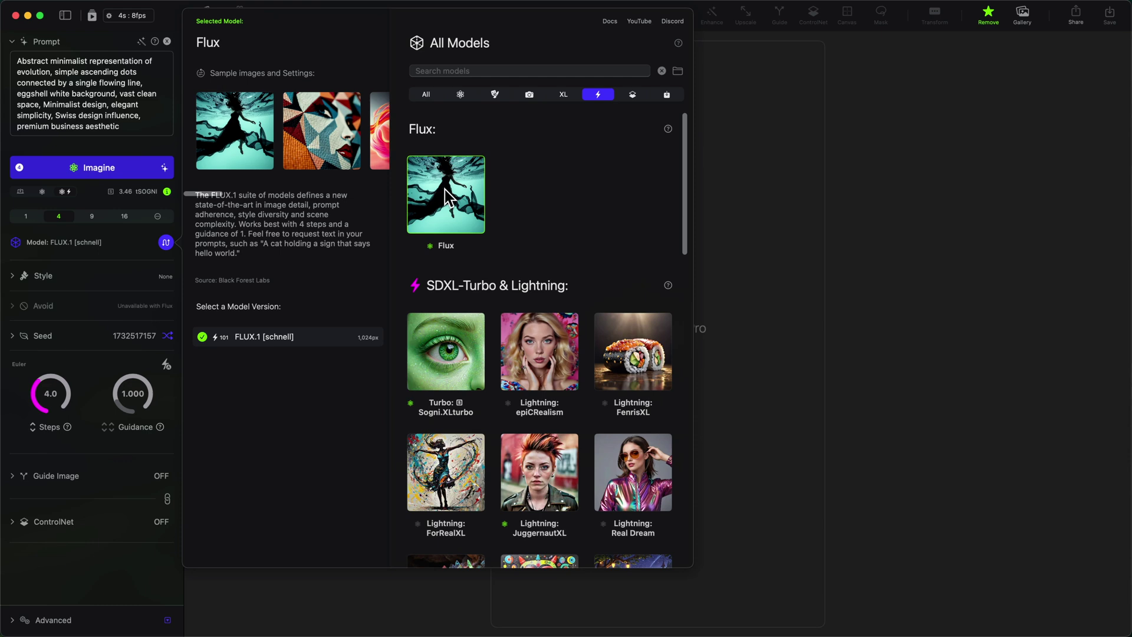
click(892, 248)
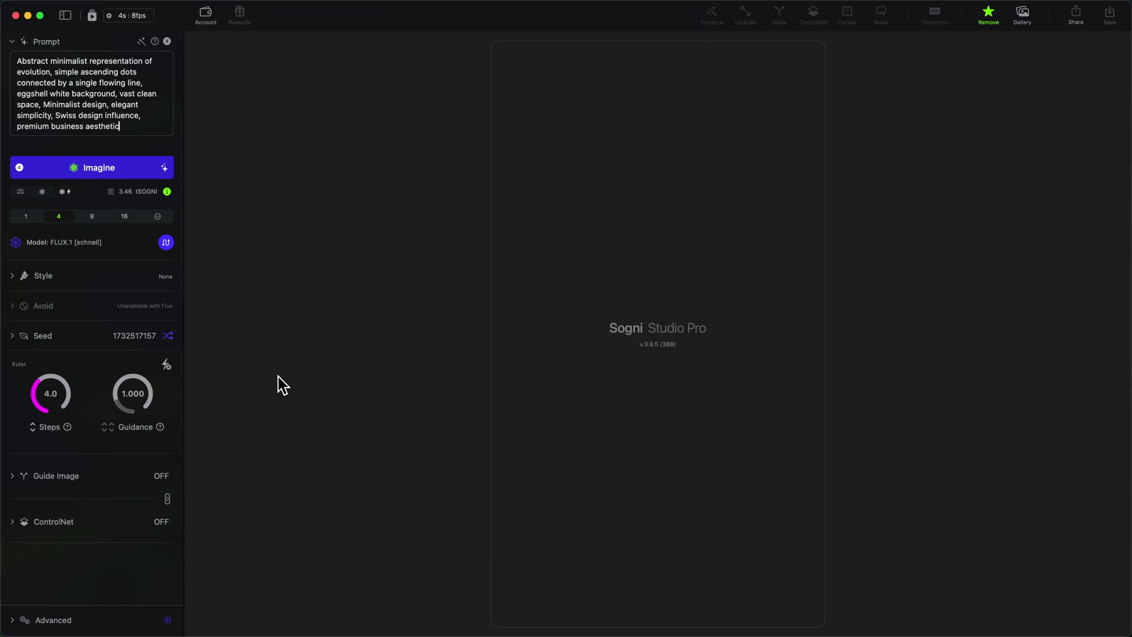
Turn on real-time generation and delete the entire existing prompt.
click(167, 365)
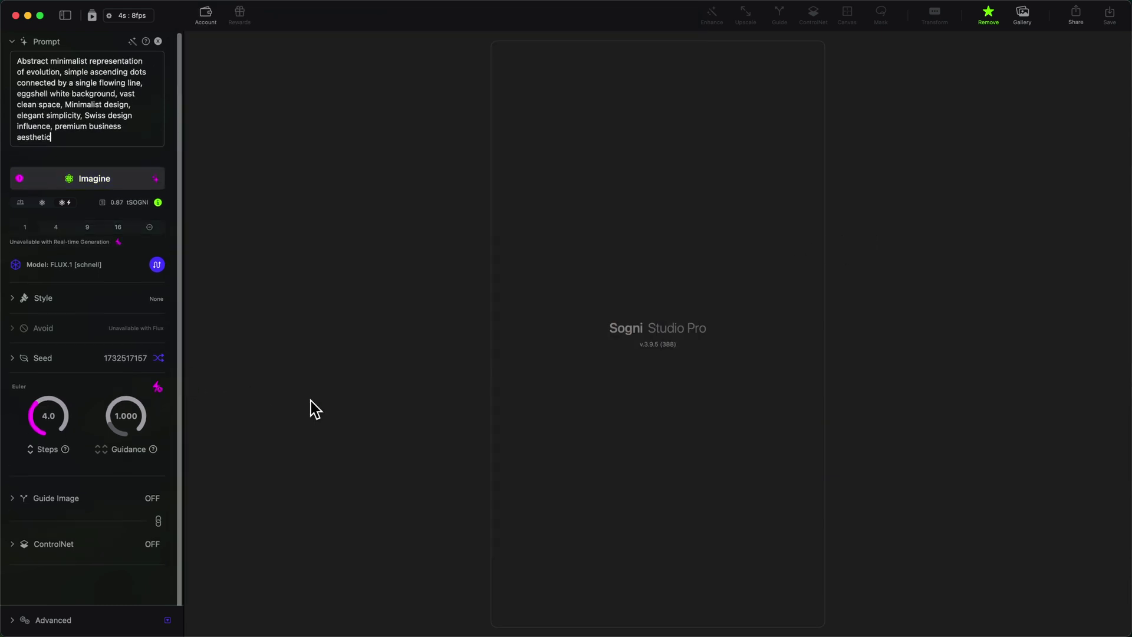
double_click(90, 93)
triple_click(91, 88)
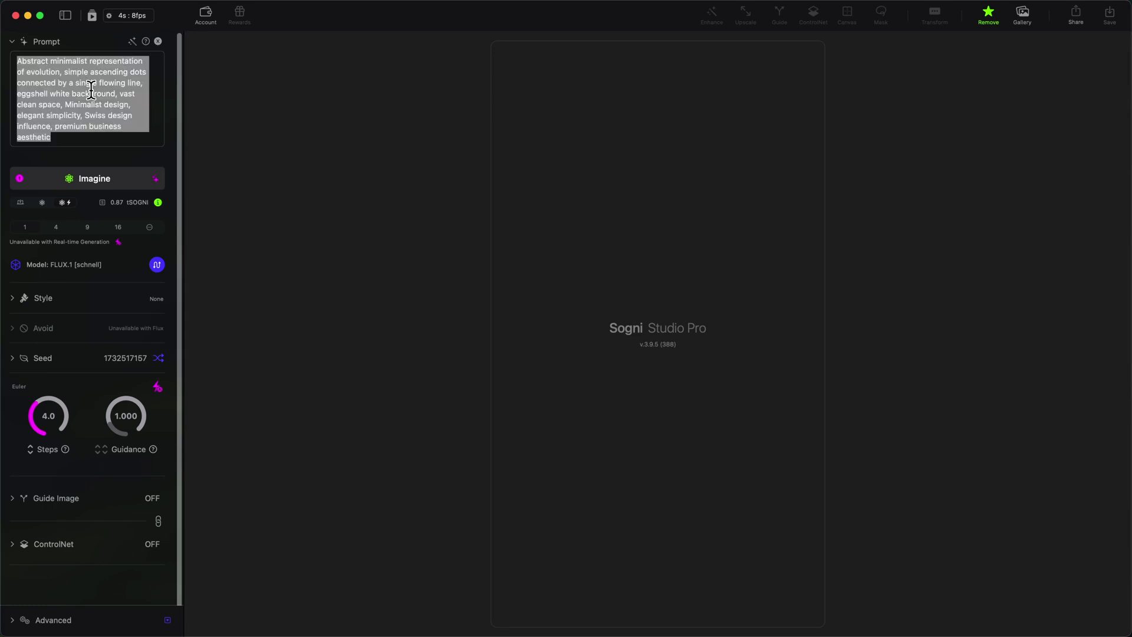
key(BackSpace)
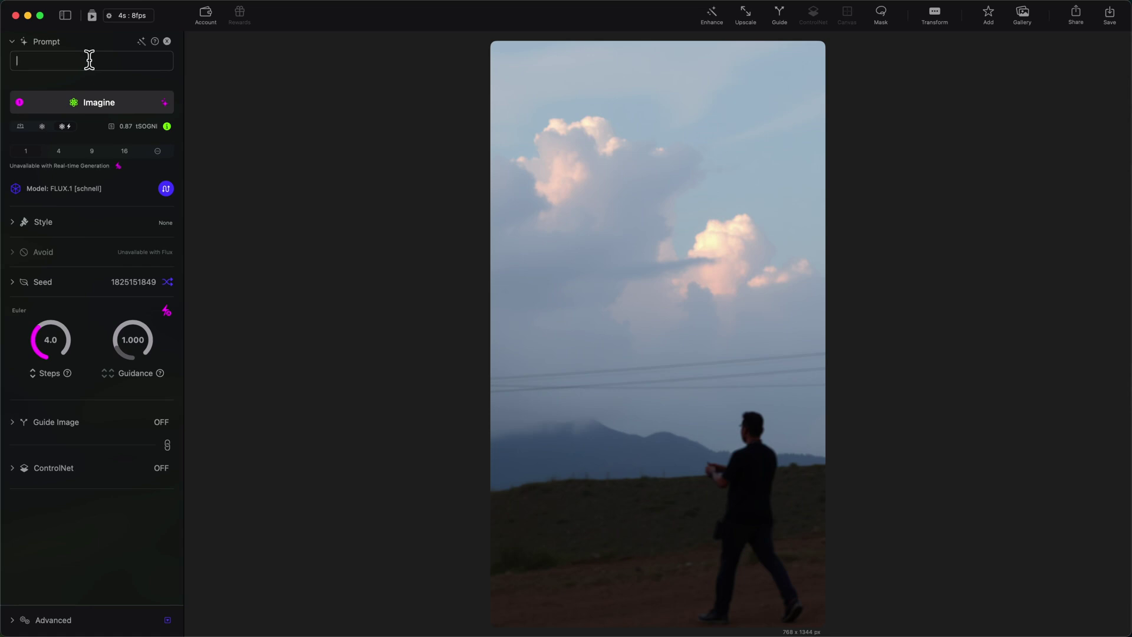
Prompt 'dragon made of crystals breathing rainbow fire', save it, then add 'flying over mountains' and 'at night'.
text(dragon)
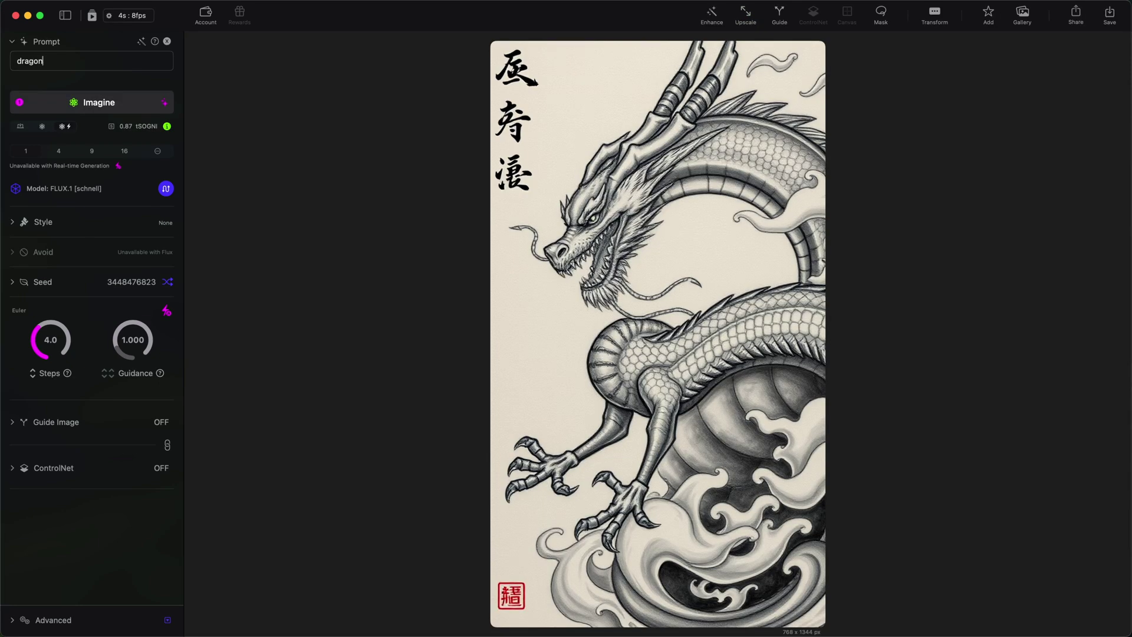
text( made of crystals)
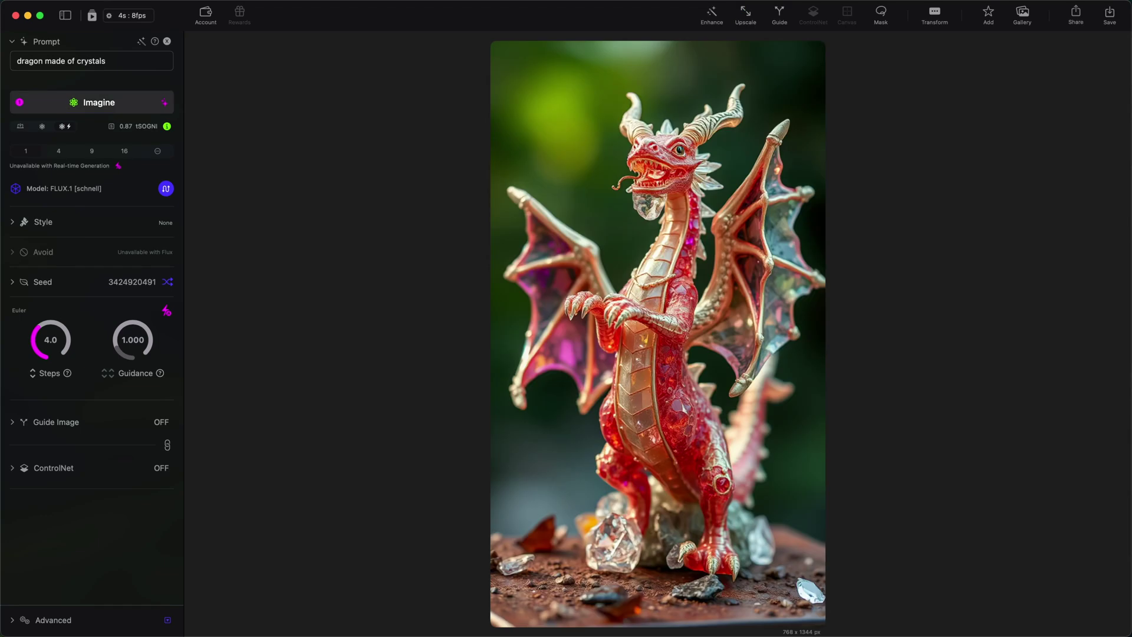
text( breathing rainbow fire)
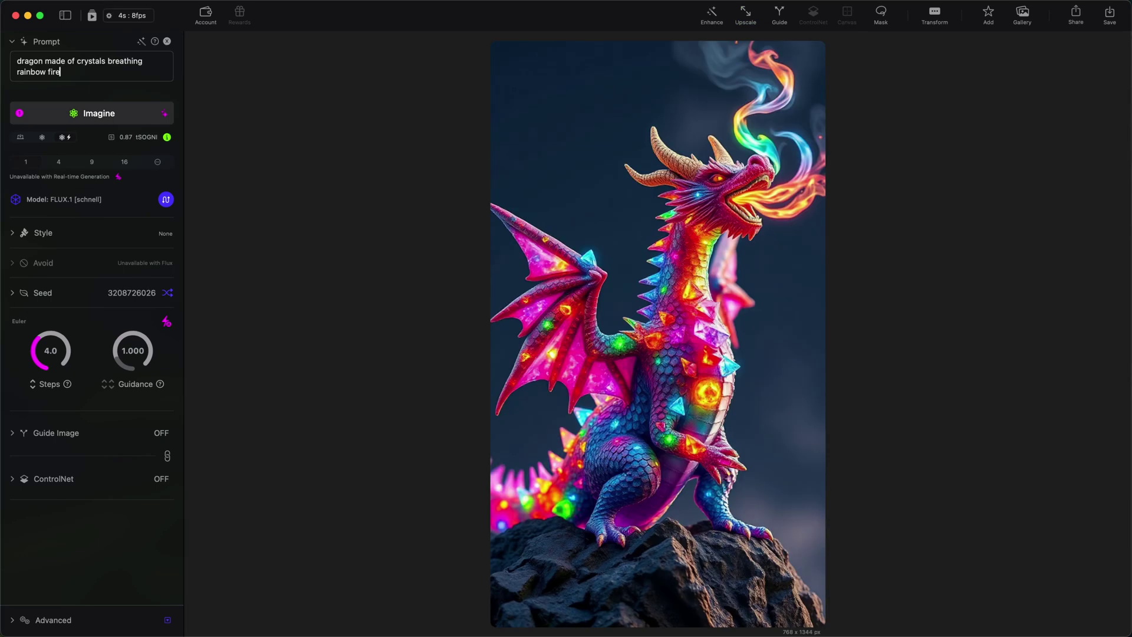
click(990, 14)
text(flying over mountains)
key(Return)
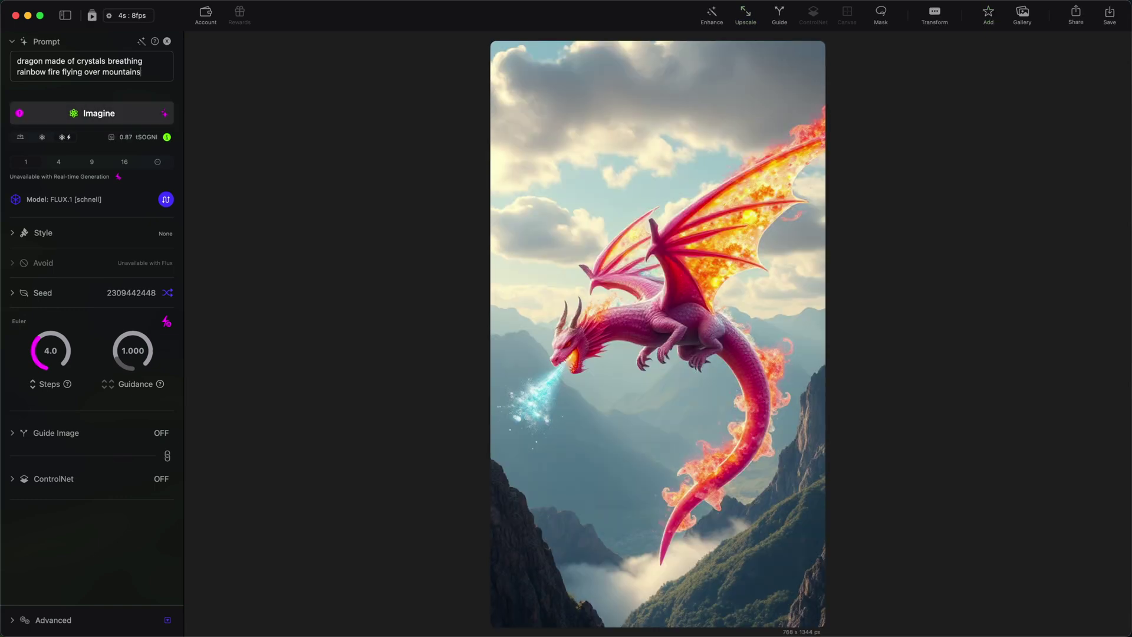
text(at night)
key(Return)
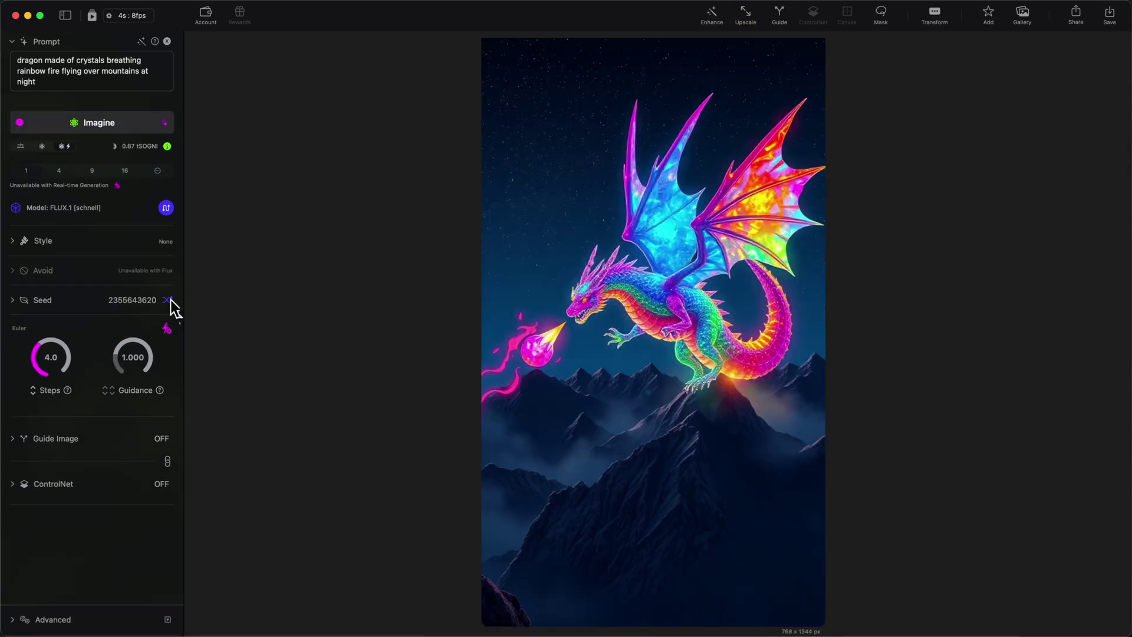
click(168, 300)
click(94, 86)
key(BackSpace)
key(BackSpace)
key(BackSpace)
key(BackSpace)
key(BackSpace)
key(BackSpace)
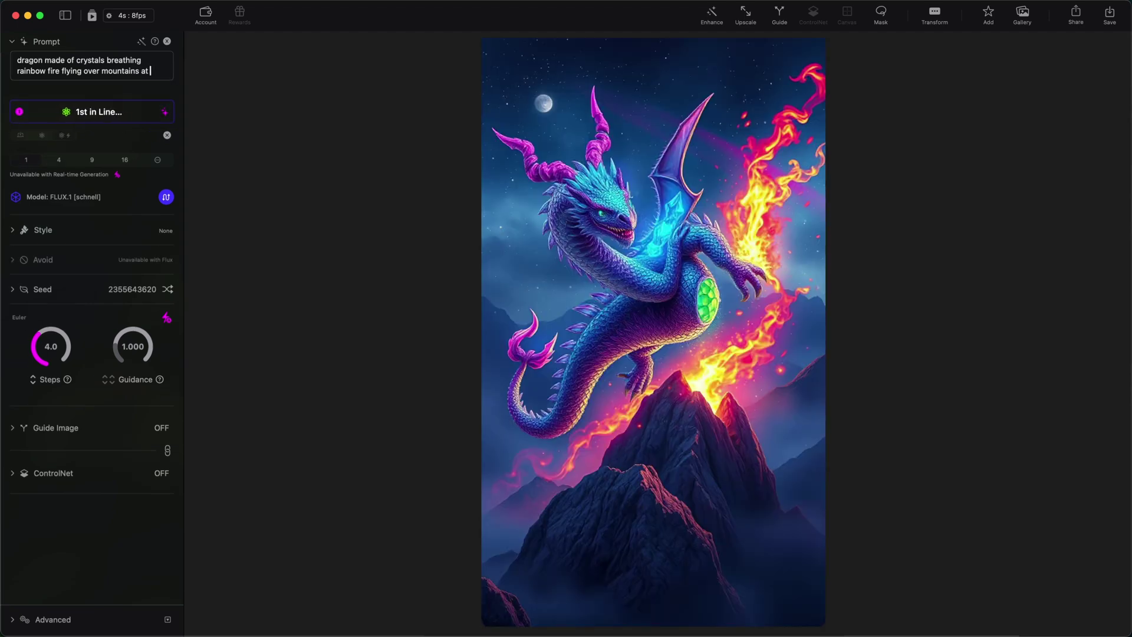
text(night)
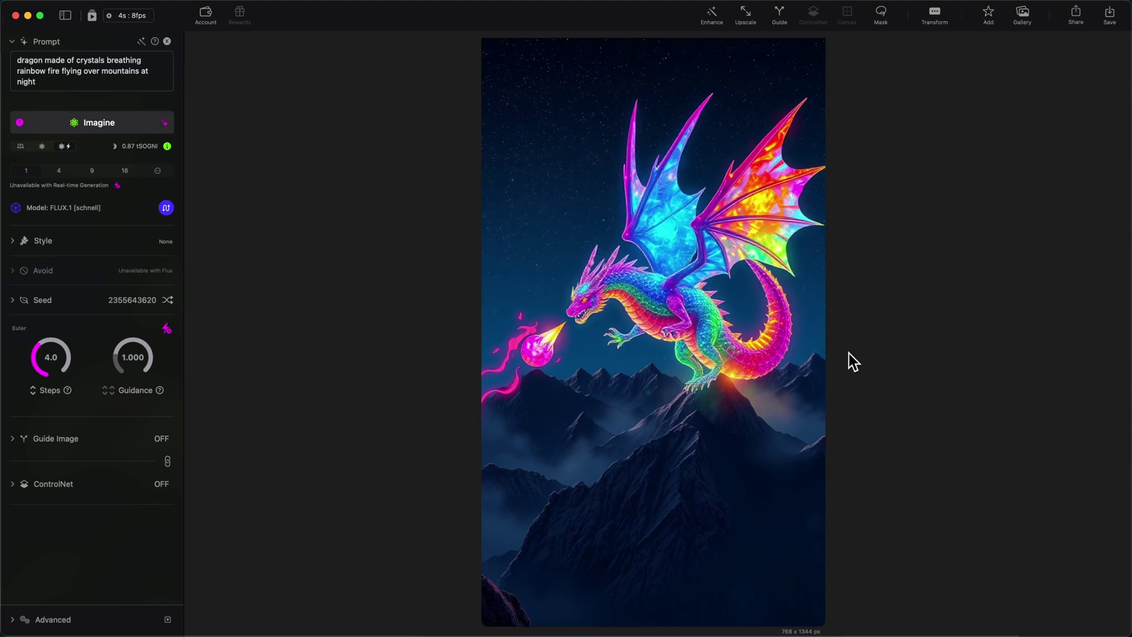
Rewrite the prompt as 'pixel art of a delicious burger with bacon on a marble table in an underwater banquet hall'.
triple_click(78, 71)
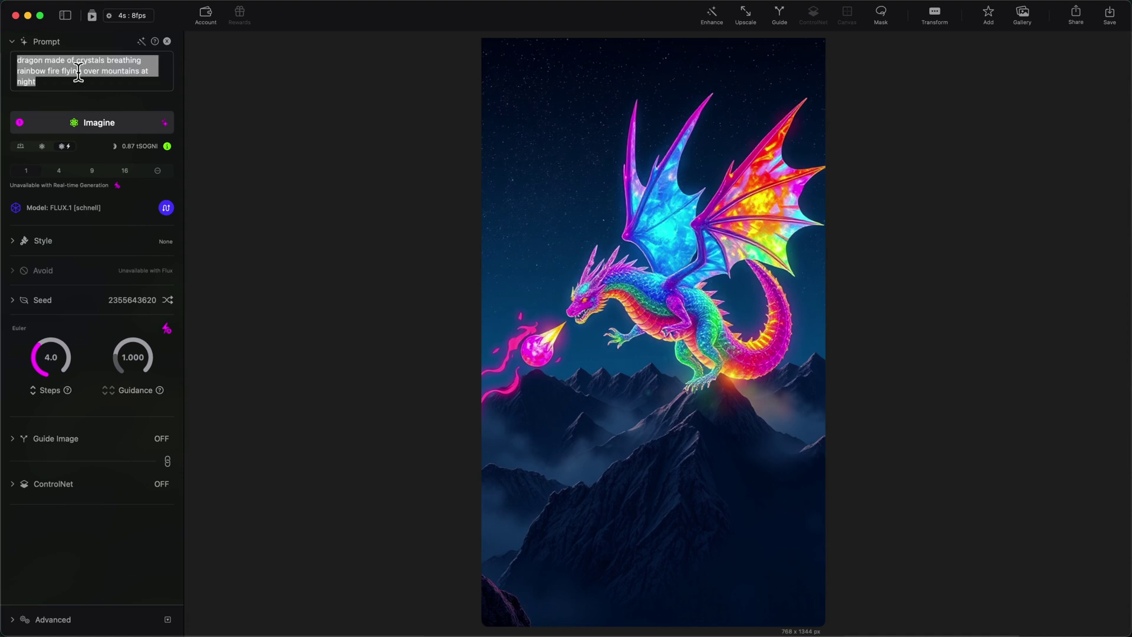
text(plain burger)
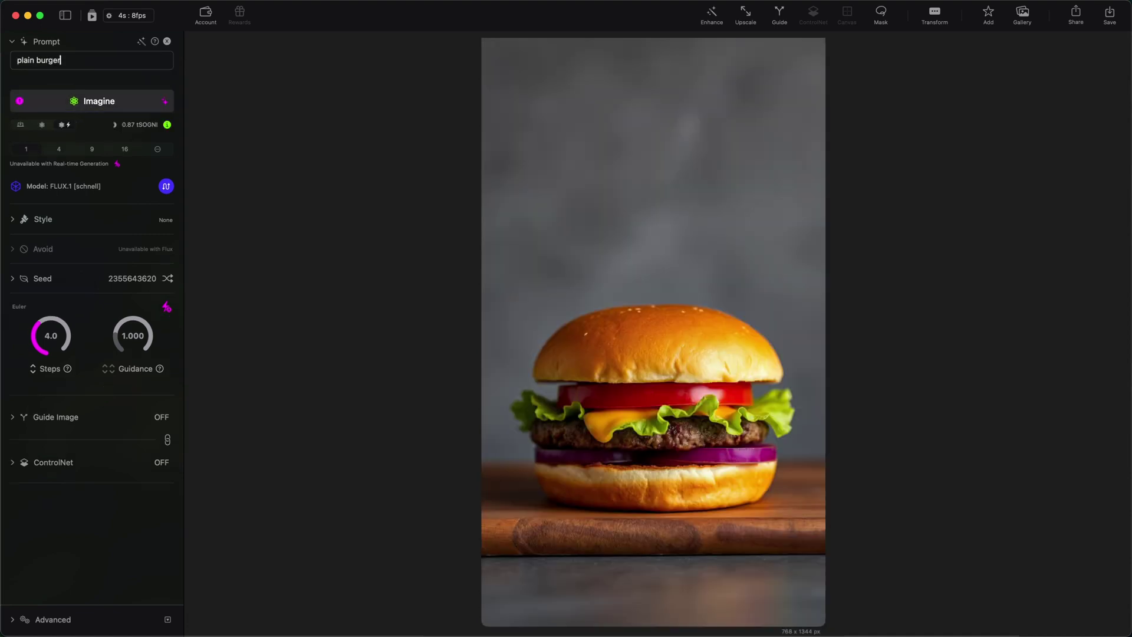
key(alt+Left)
key(Left)
key(BackSpace)
key(BackSpace)
key(BackSpace)
key(BackSpace)
key(BackSpace)
text(delicious)
click(78, 60)
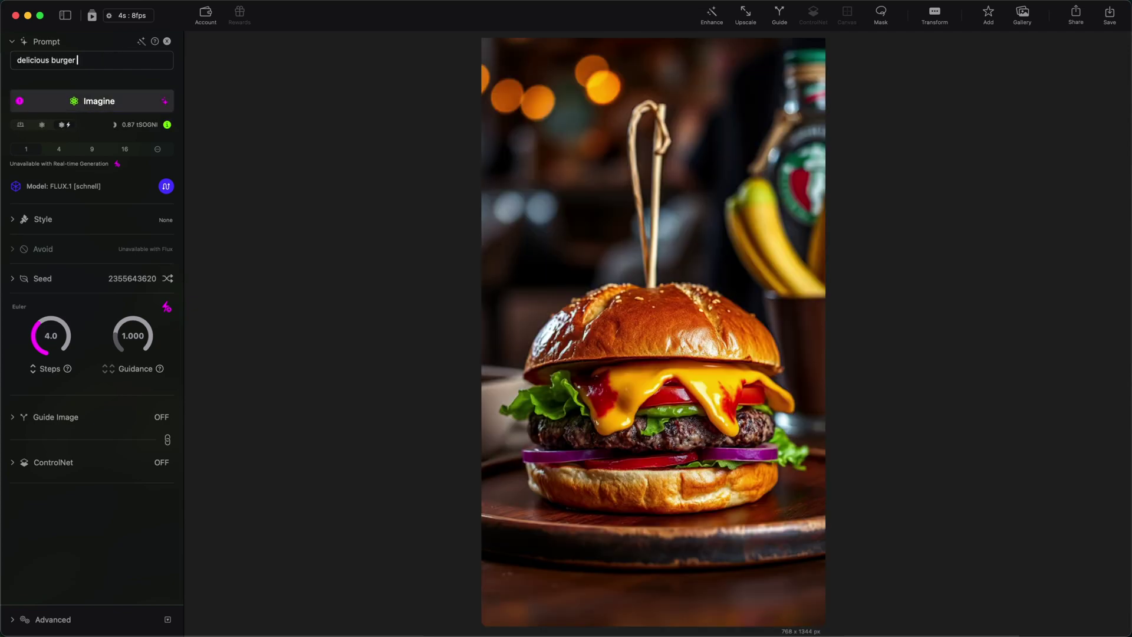
text(with bacon on a marble table)
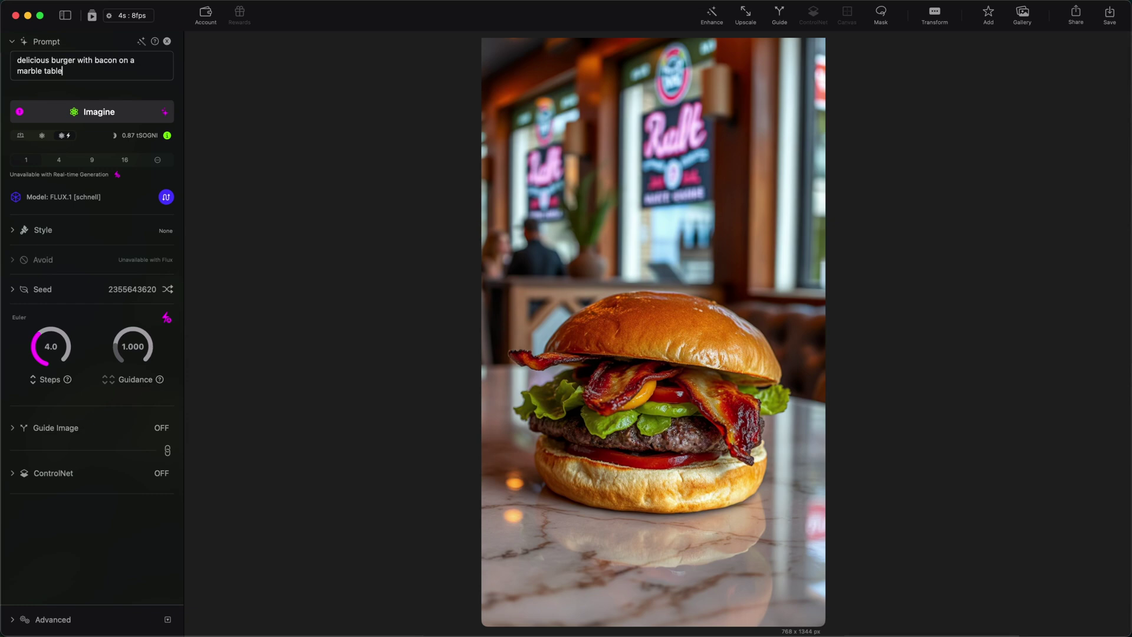
text( in an underwater banquet hall)
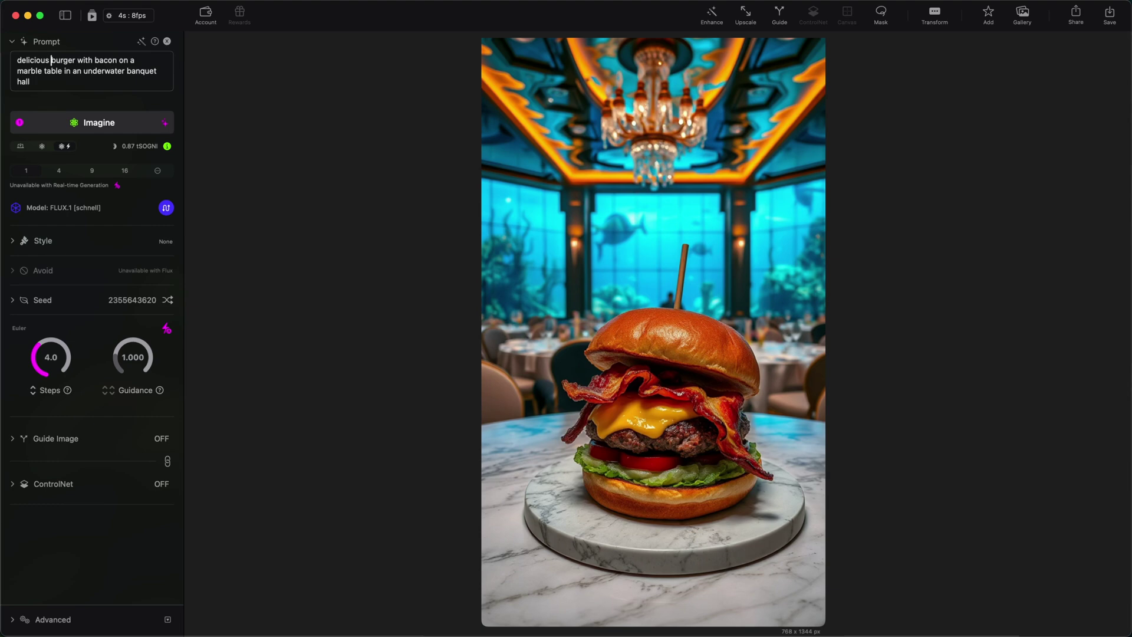
text(pixel art of a)
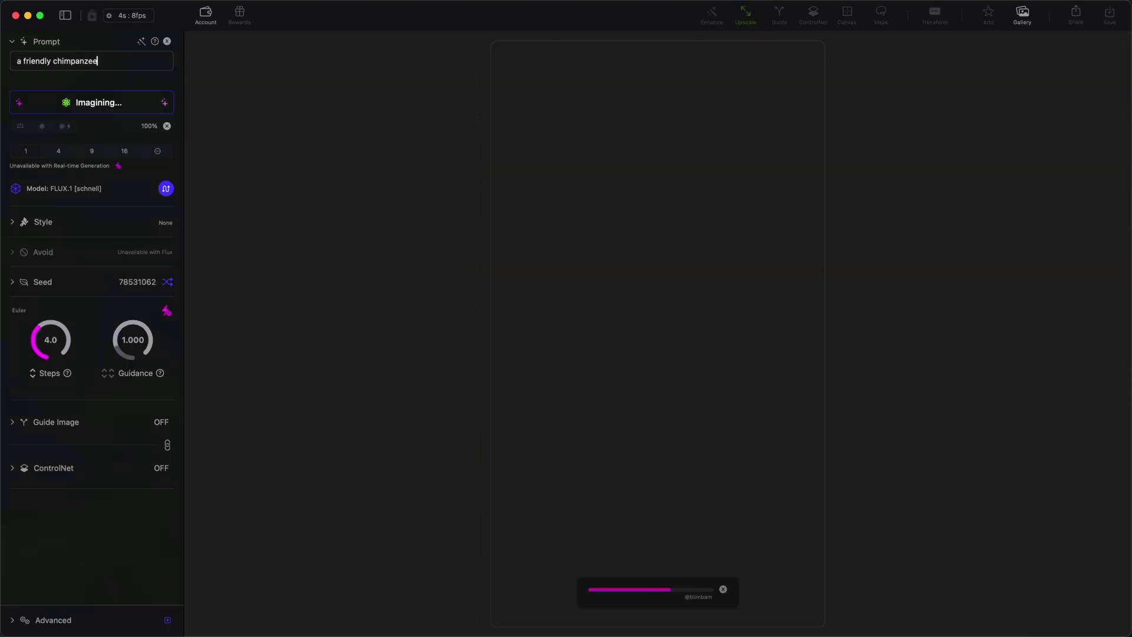
Add 'wearing a crown and boxing gloves in space surrounded by galaxies' to the prompt and favourite the result.
text(wear)
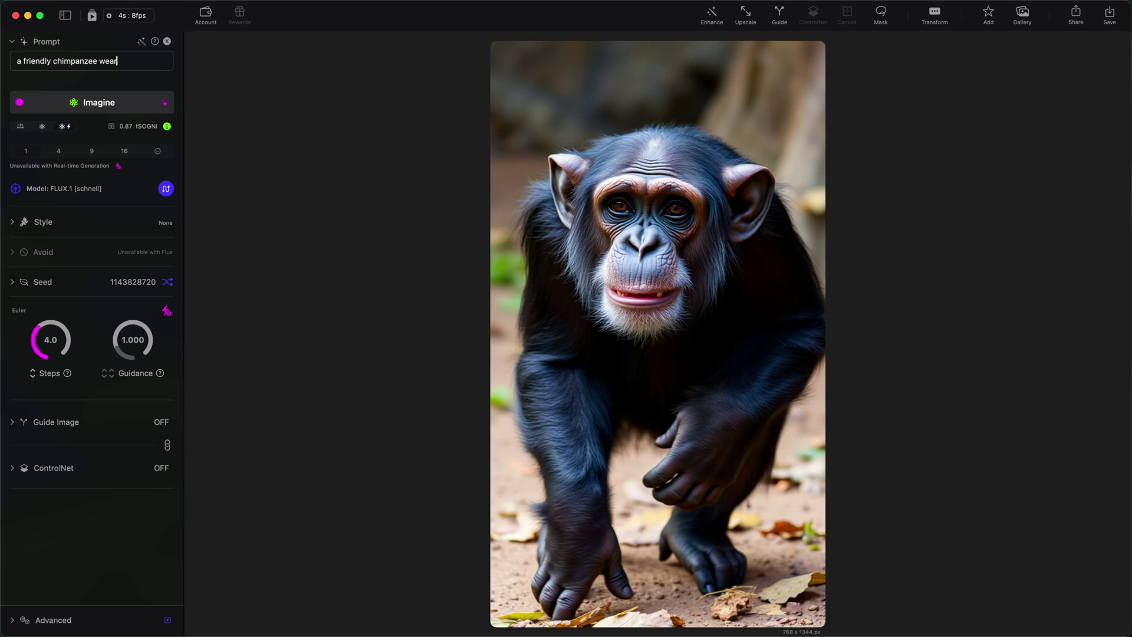
text(ing a crown)
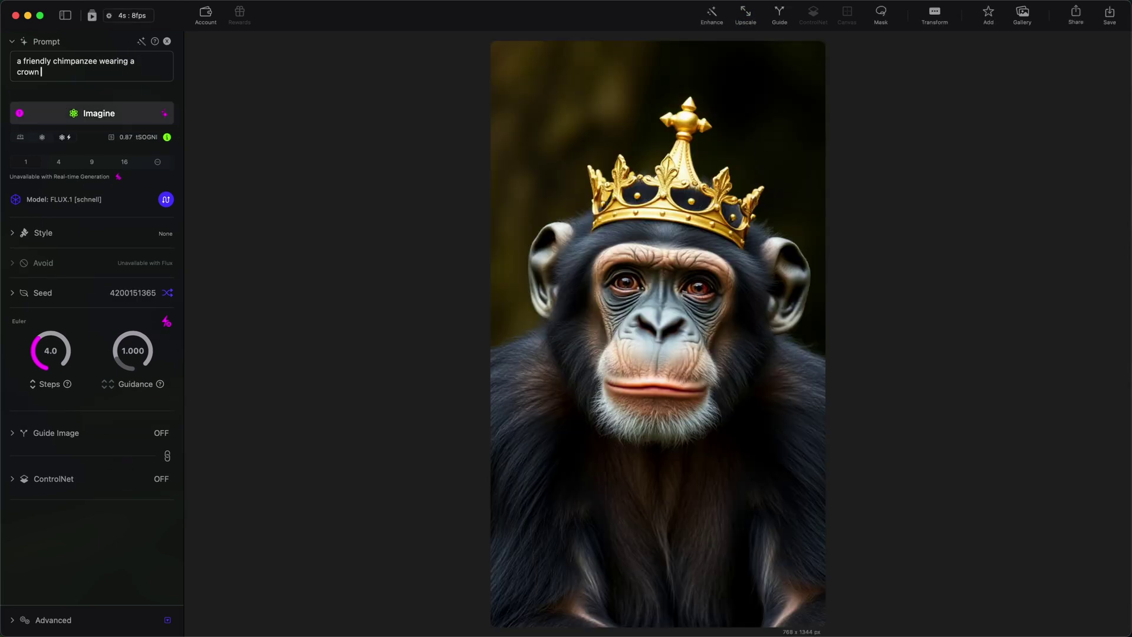
text( and boxing glove)
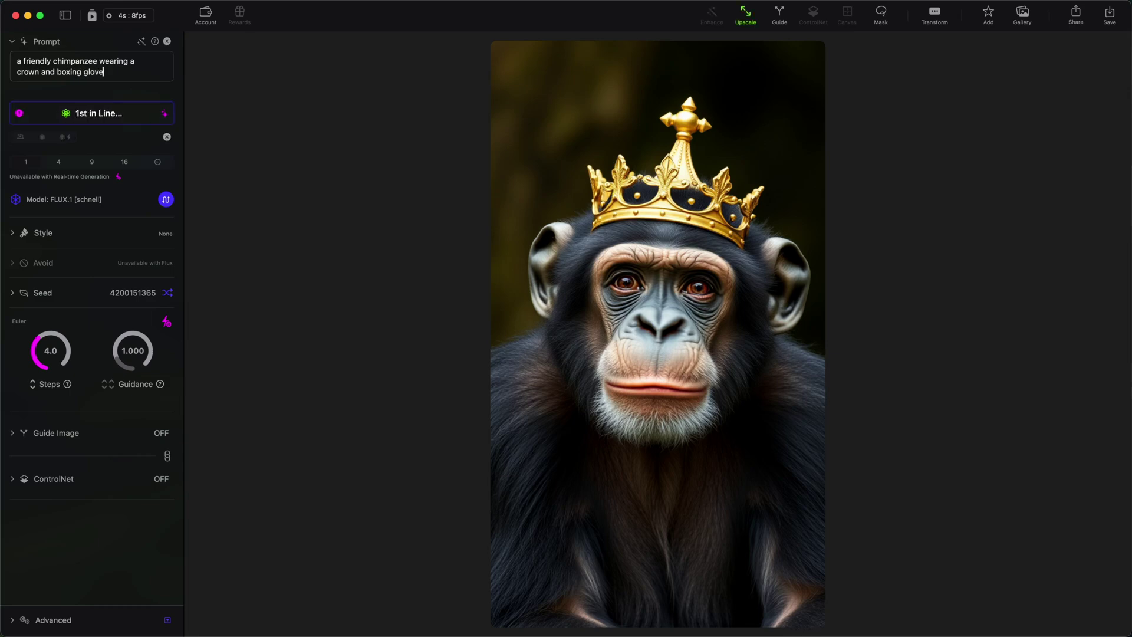
text(s )
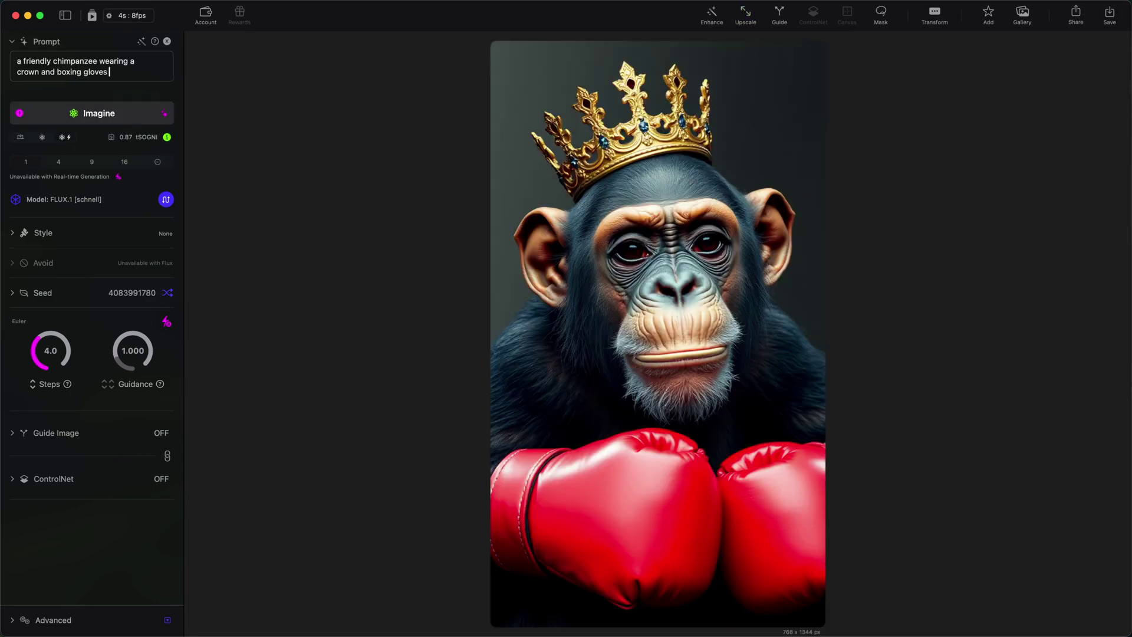
text(in space)
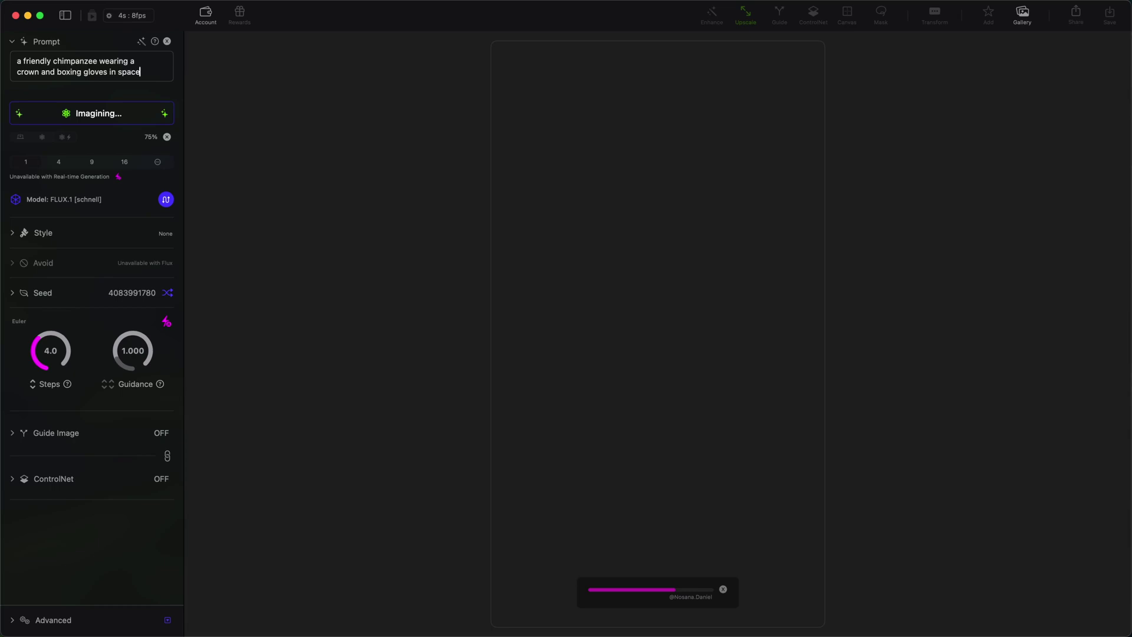
text( surrounded by galaxies)
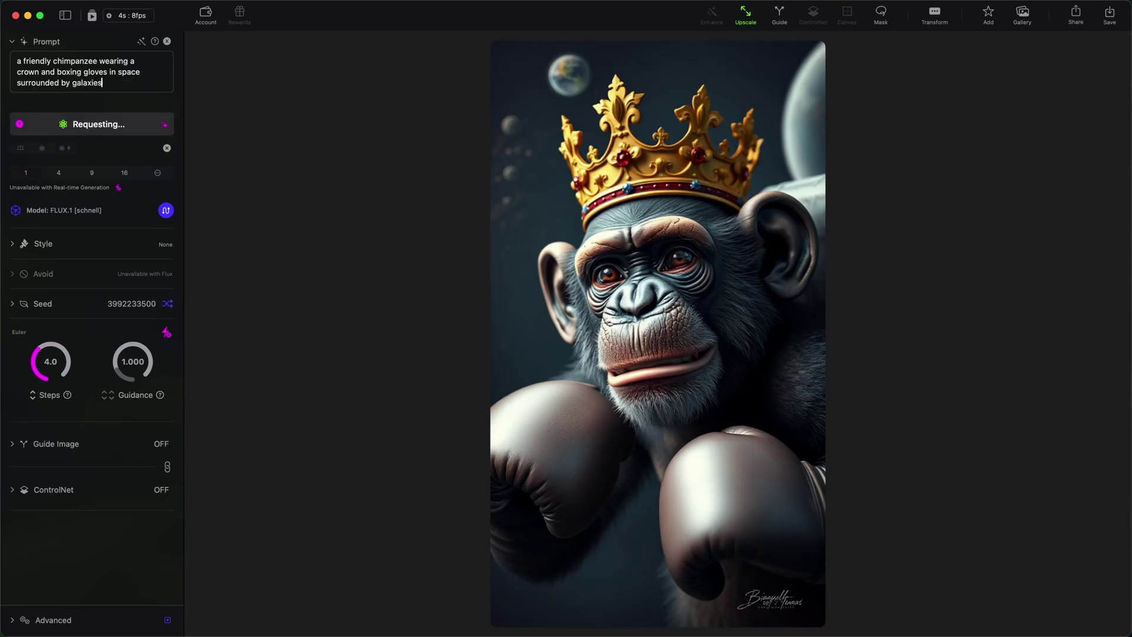
click(989, 24)
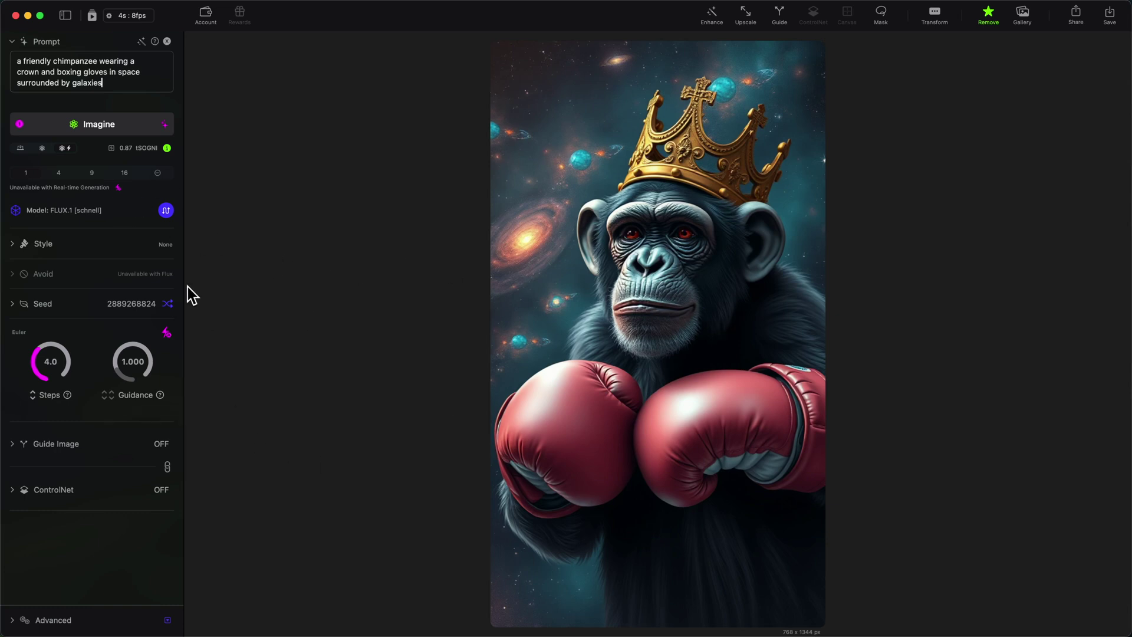
Turn off real-time generation, generate a batch of 9 images, and view the sixth full-size.
click(167, 333)
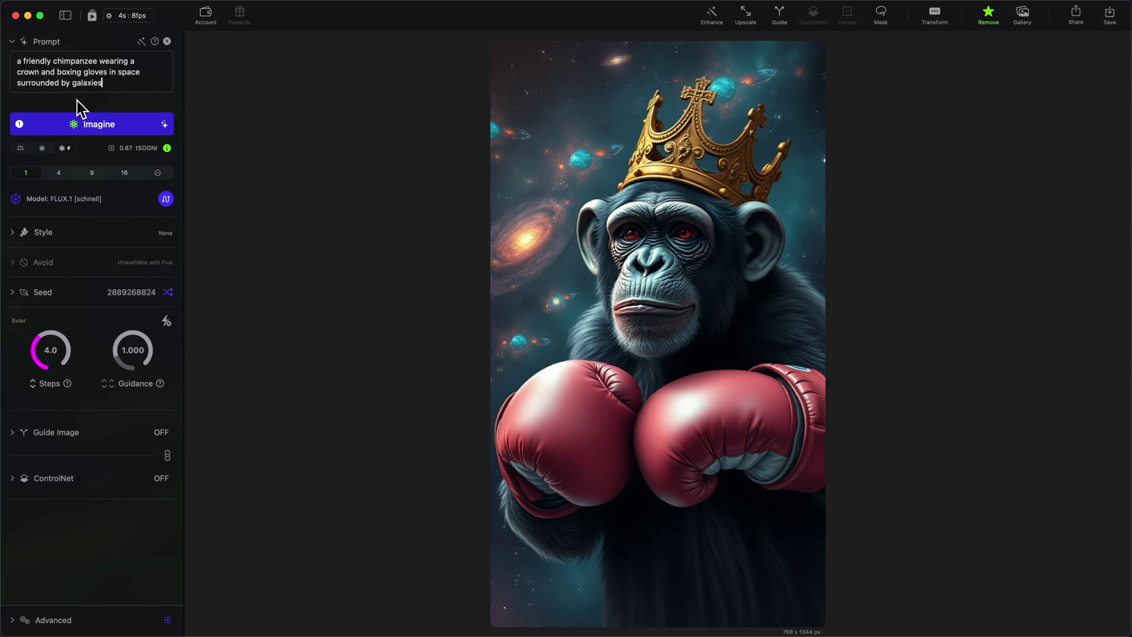
click(94, 171)
click(98, 122)
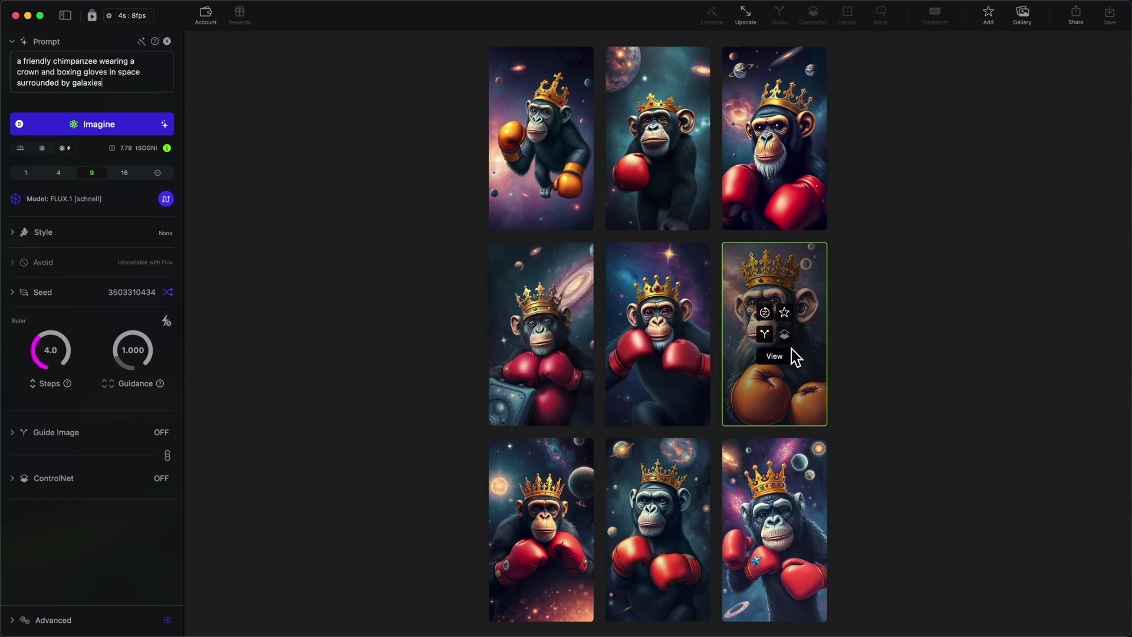
click(791, 351)
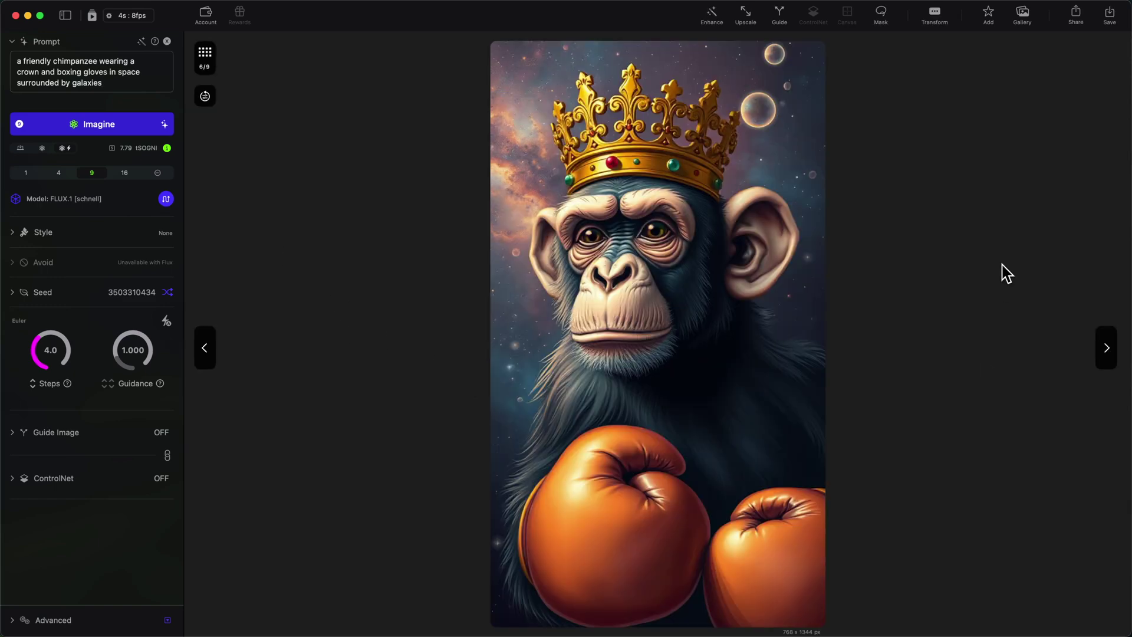